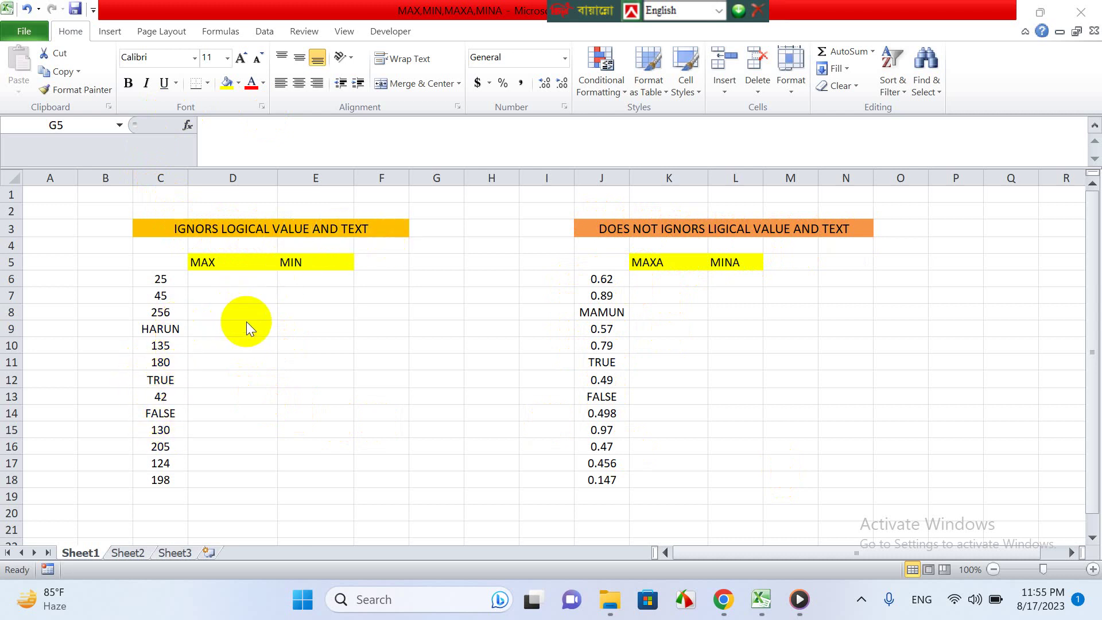
Step: Enter a MAX formula in cell D6 that covers the range C6:C18
{"action": "left_click", "coordinate": [208, 278]}
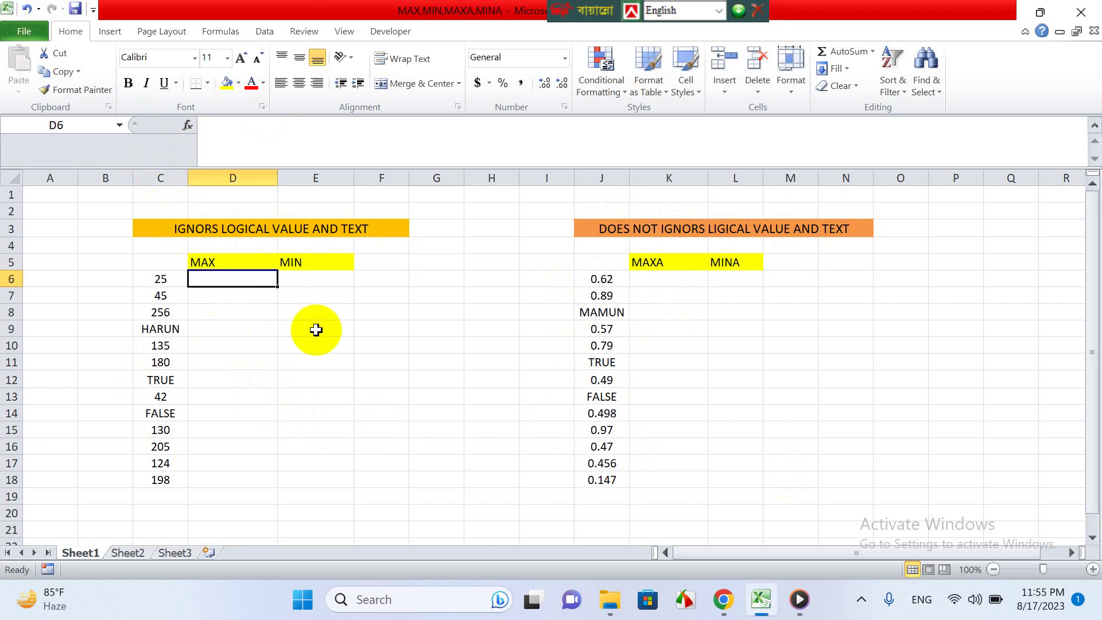
{"action": "type", "text": "="}
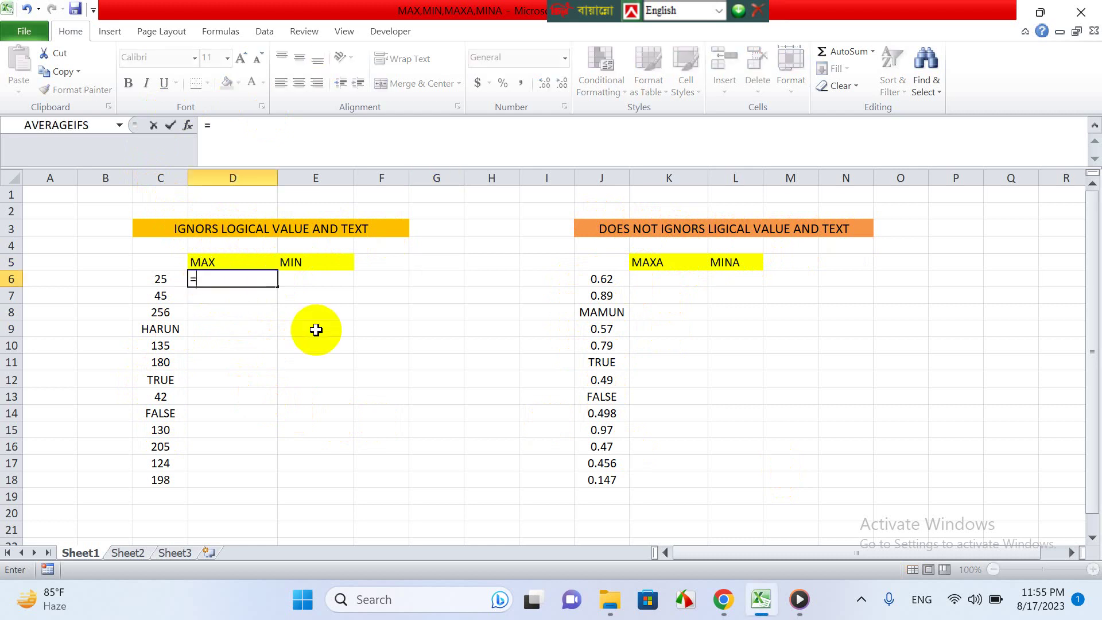
{"action": "type", "text": "MA"}
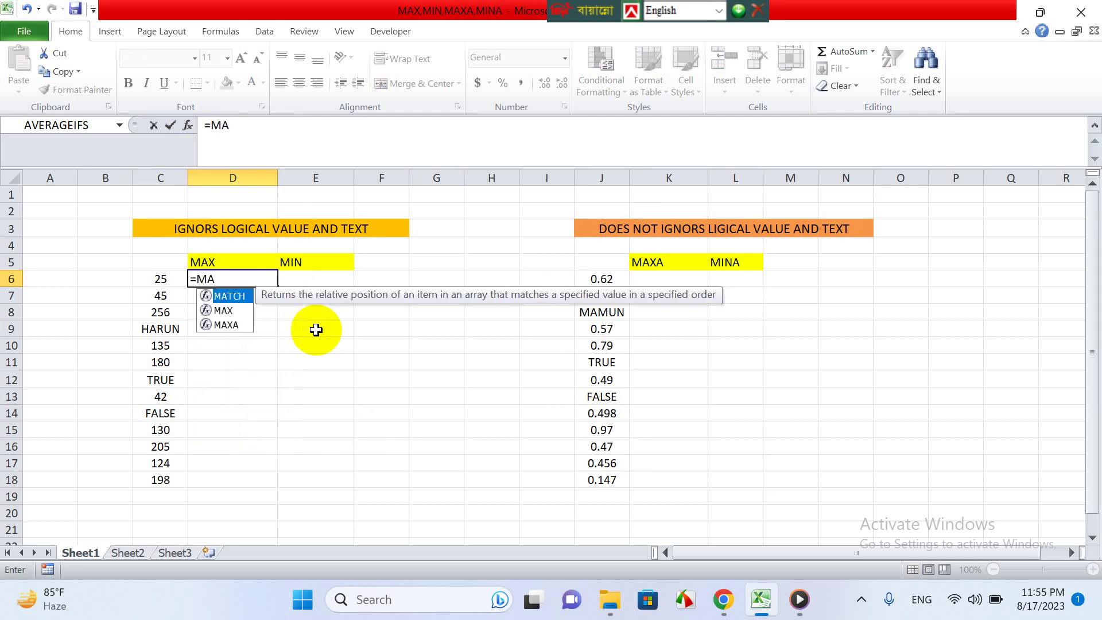
{"action": "key", "text": "Down"}
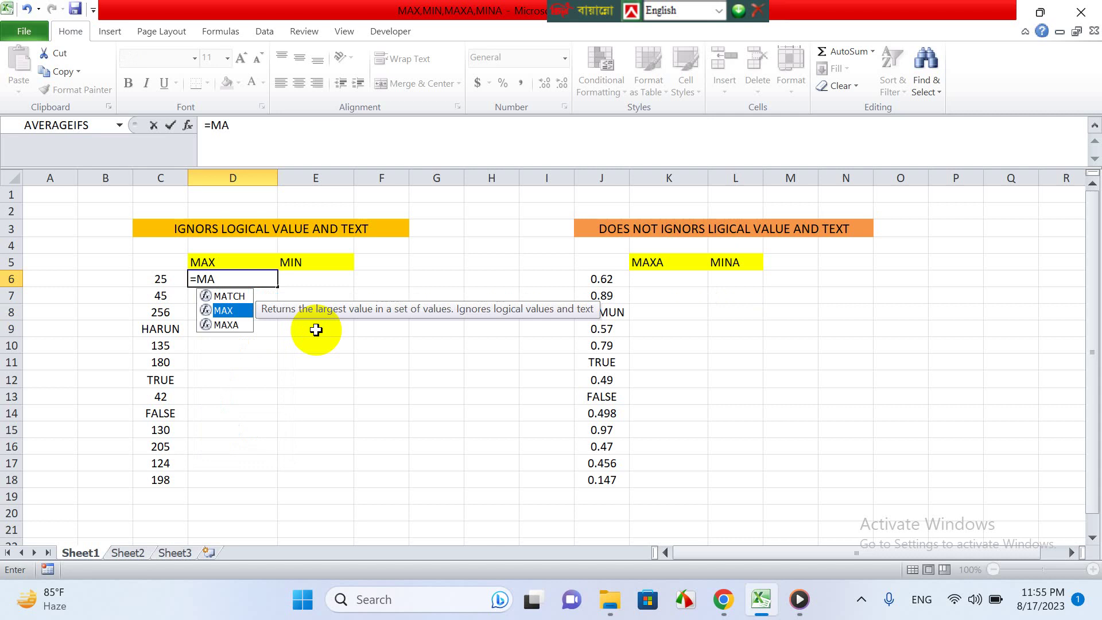
{"action": "key", "text": "Tab"}
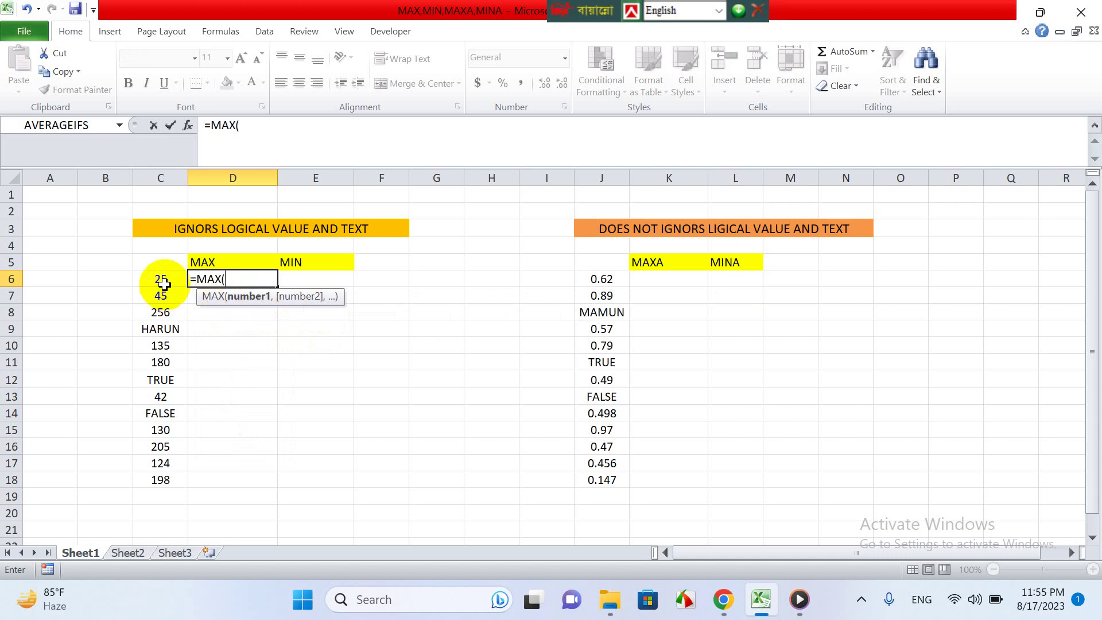
{"action": "left_click_drag", "start_coordinate": [151, 280], "coordinate": [144, 480]}
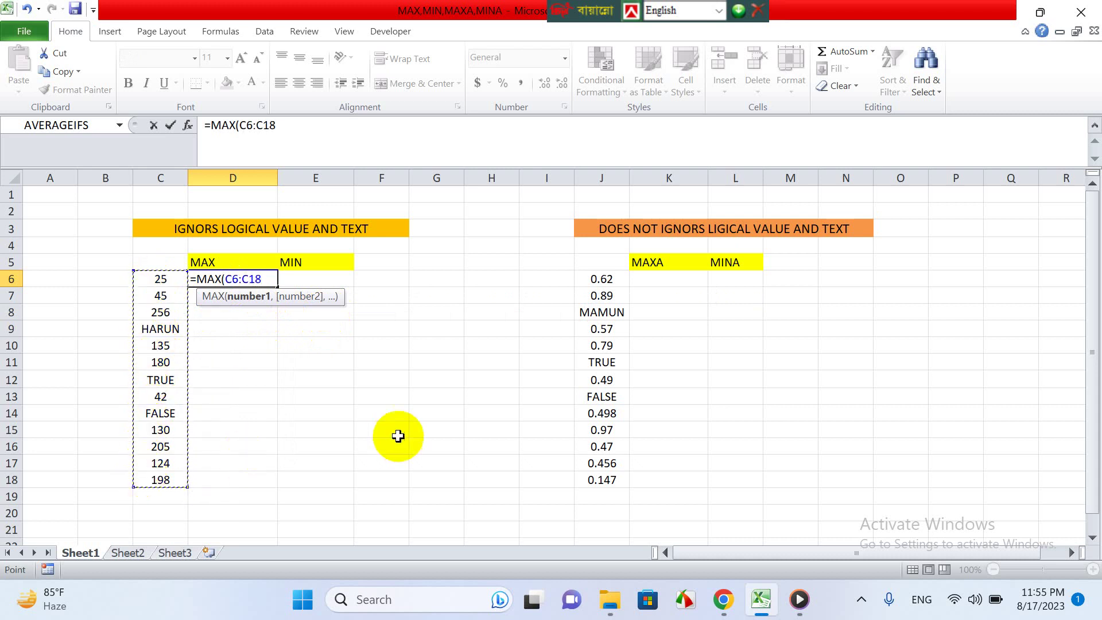
{"action": "key", "text": "Return"}
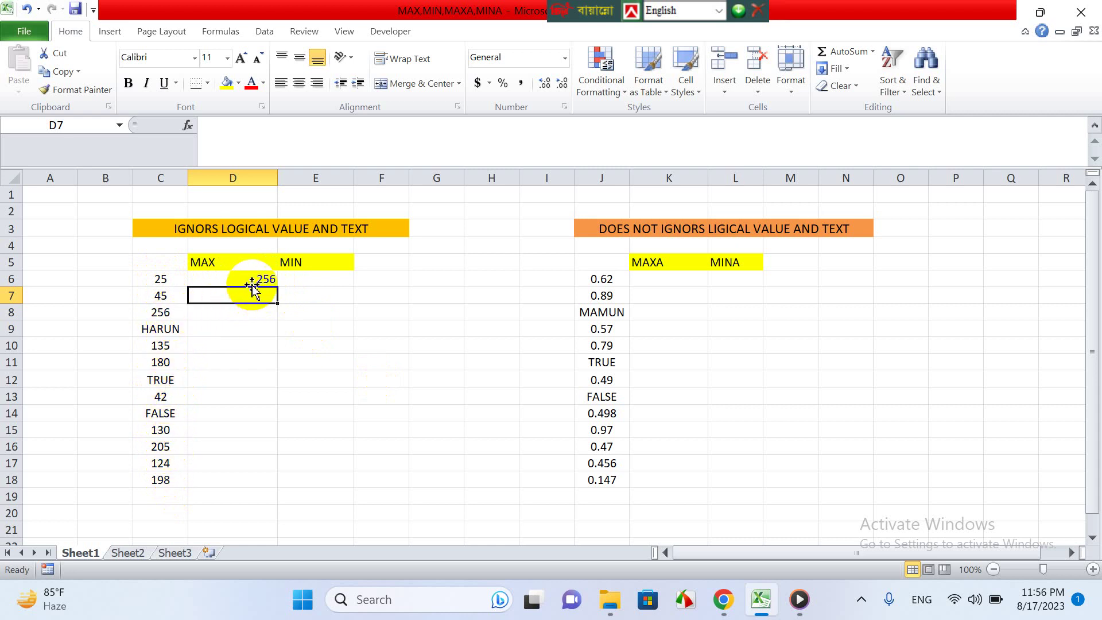
Step: Enter a MIN formula in cell E6 that covers the range C6:C18
{"action": "left_click", "coordinate": [293, 277]}
{"action": "type", "text": "="}
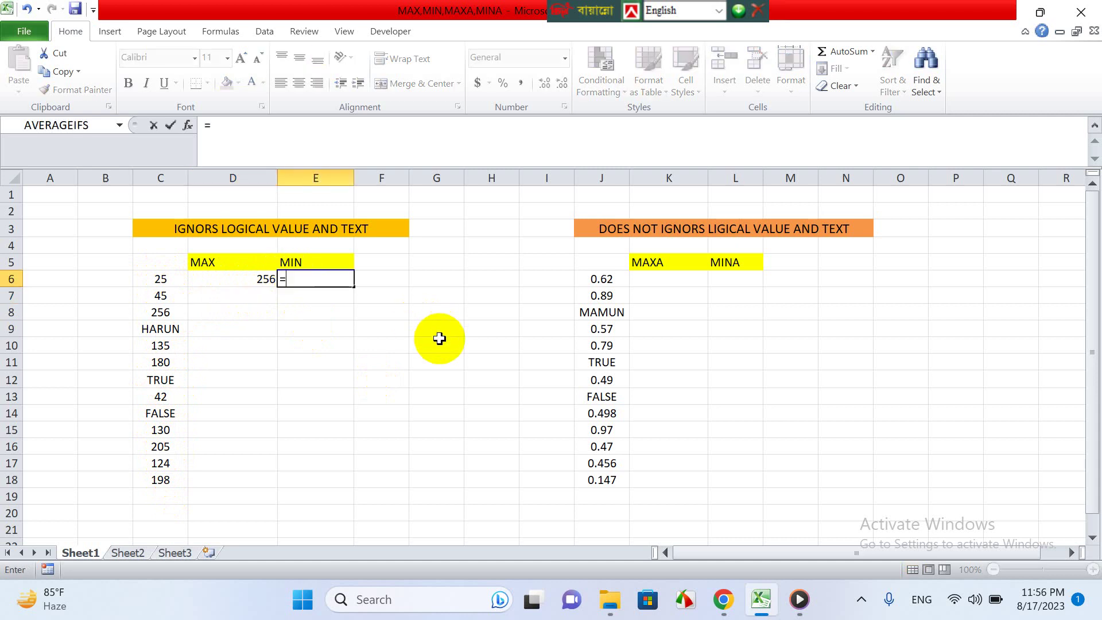
{"action": "type", "text": "MIN"}
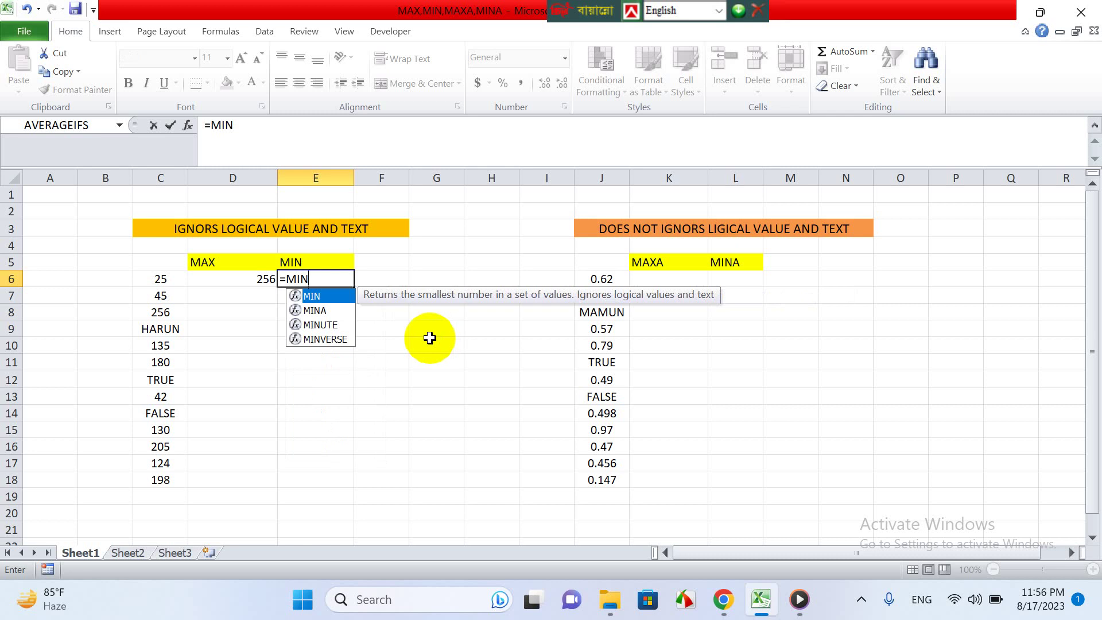
{"action": "double_click", "coordinate": [320, 297]}
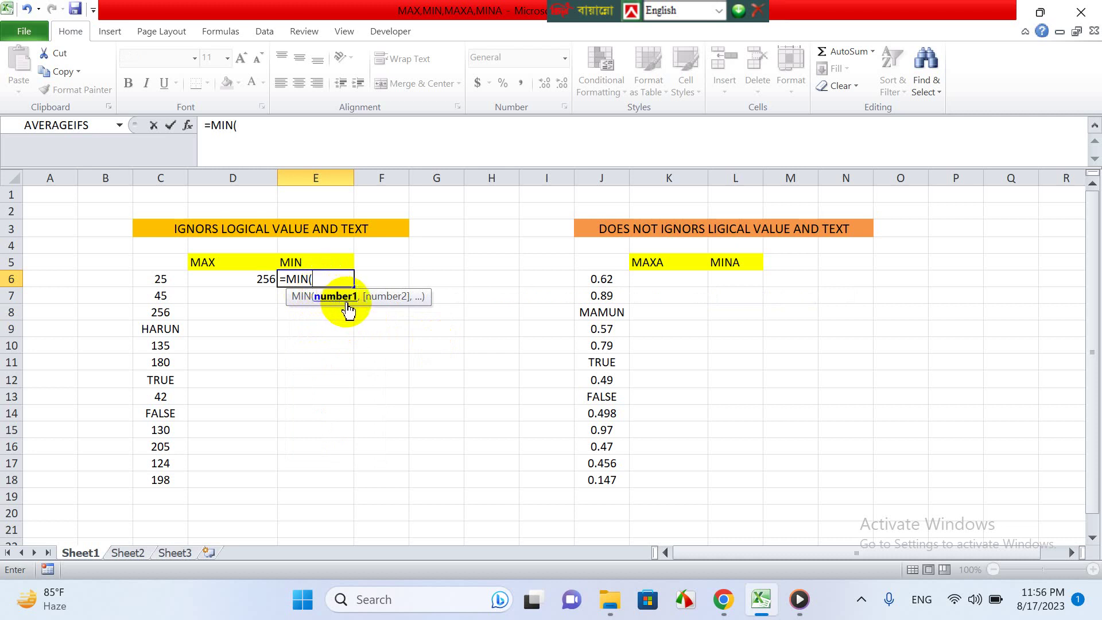
{"action": "left_click_drag", "start_coordinate": [172, 281], "coordinate": [173, 480]}
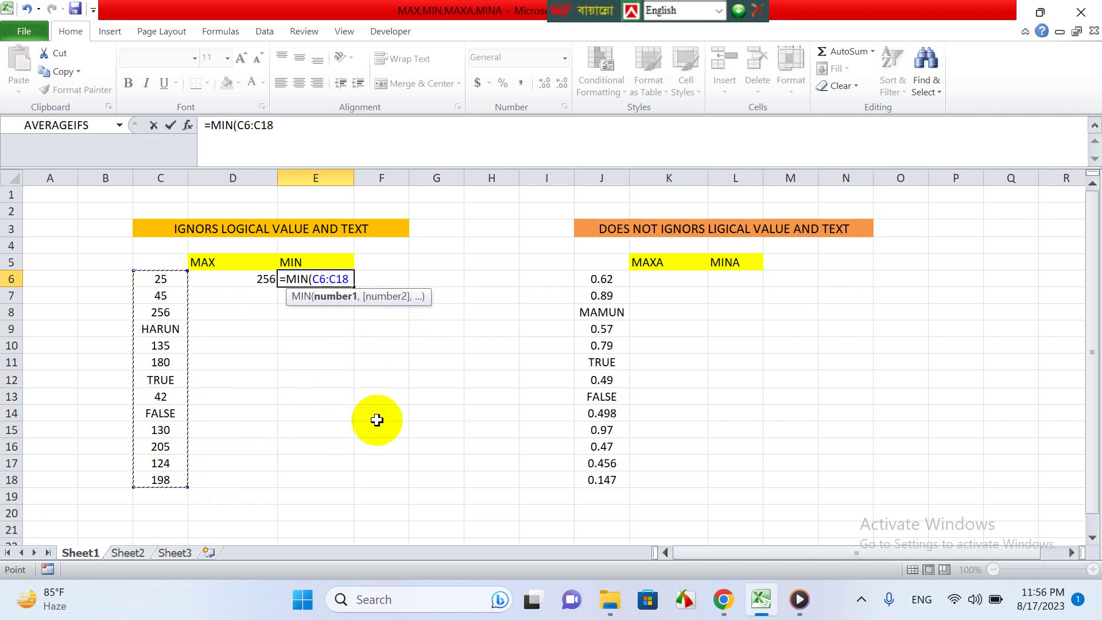
{"action": "key", "text": "Return"}
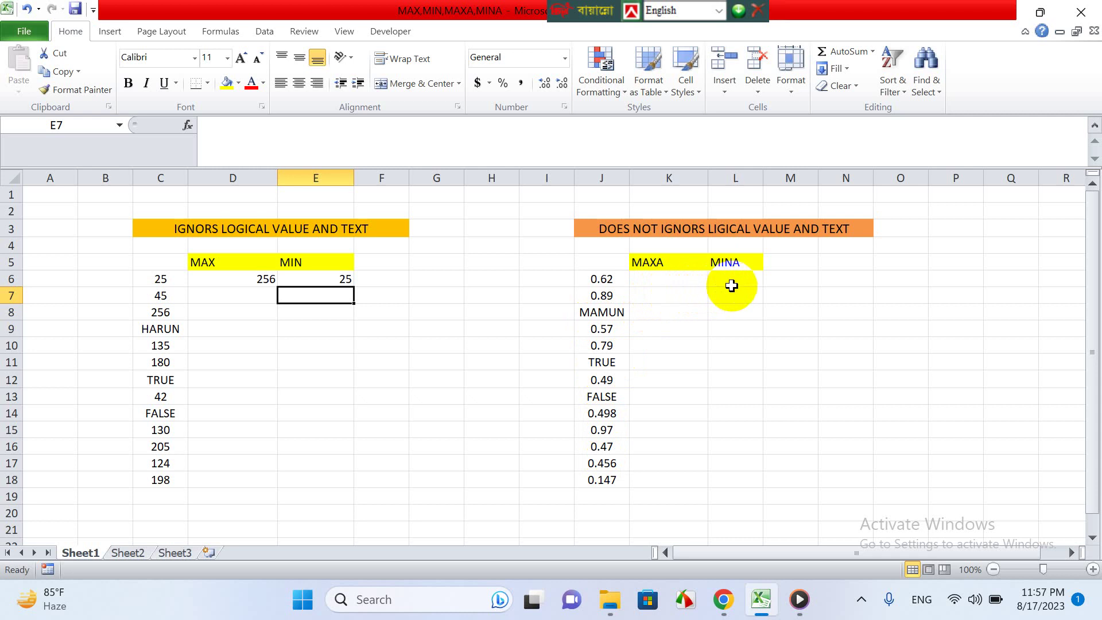
Step: Enter a MAXA formula in cell K6 that covers the range J6:J18
{"action": "left_click", "coordinate": [656, 283]}
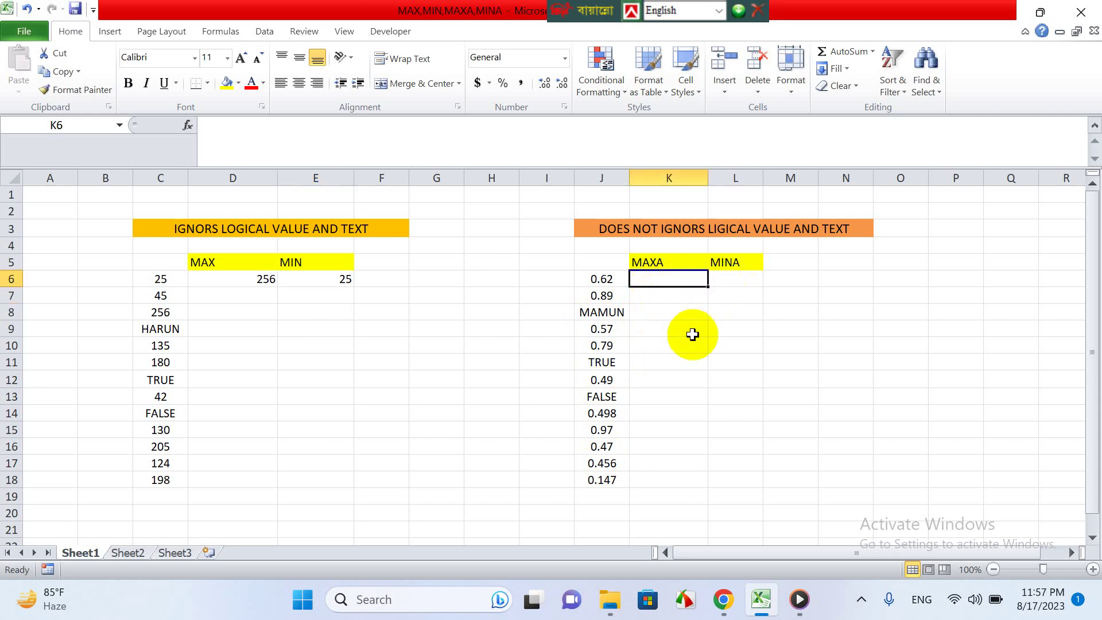
{"action": "type", "text": "=MA"}
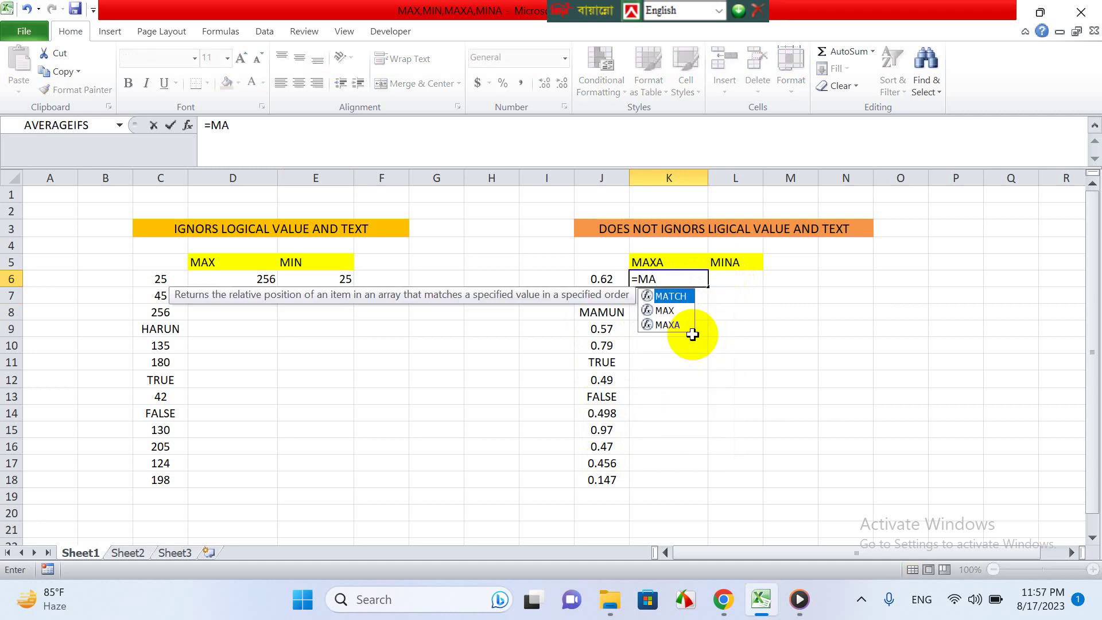
{"action": "key", "text": "Down"}
{"action": "key", "text": "Down"}
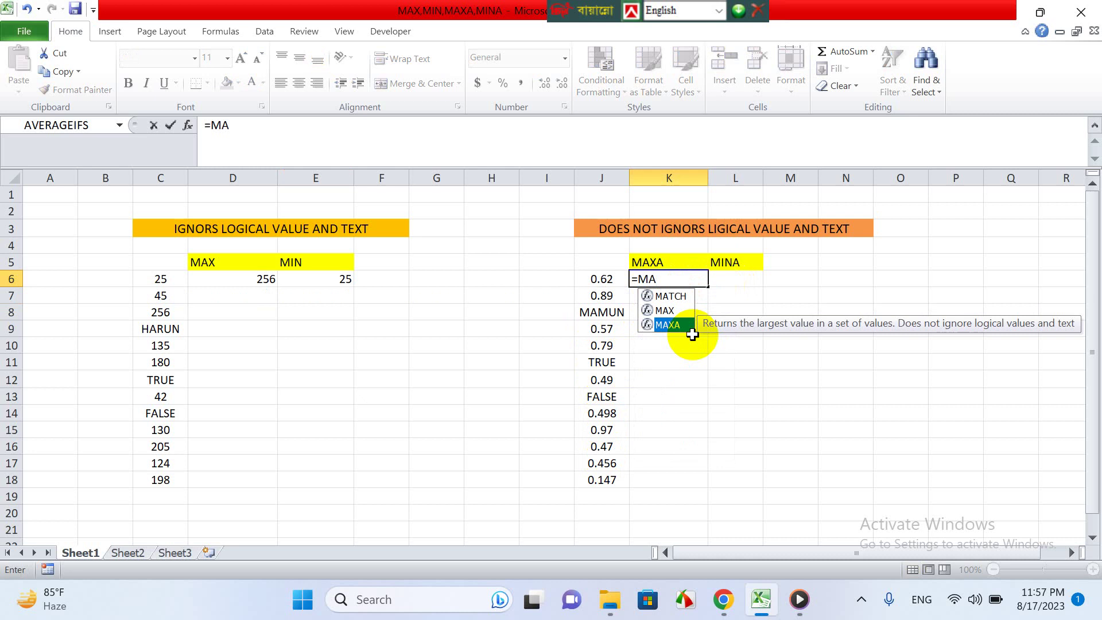
{"action": "key", "text": "Tab"}
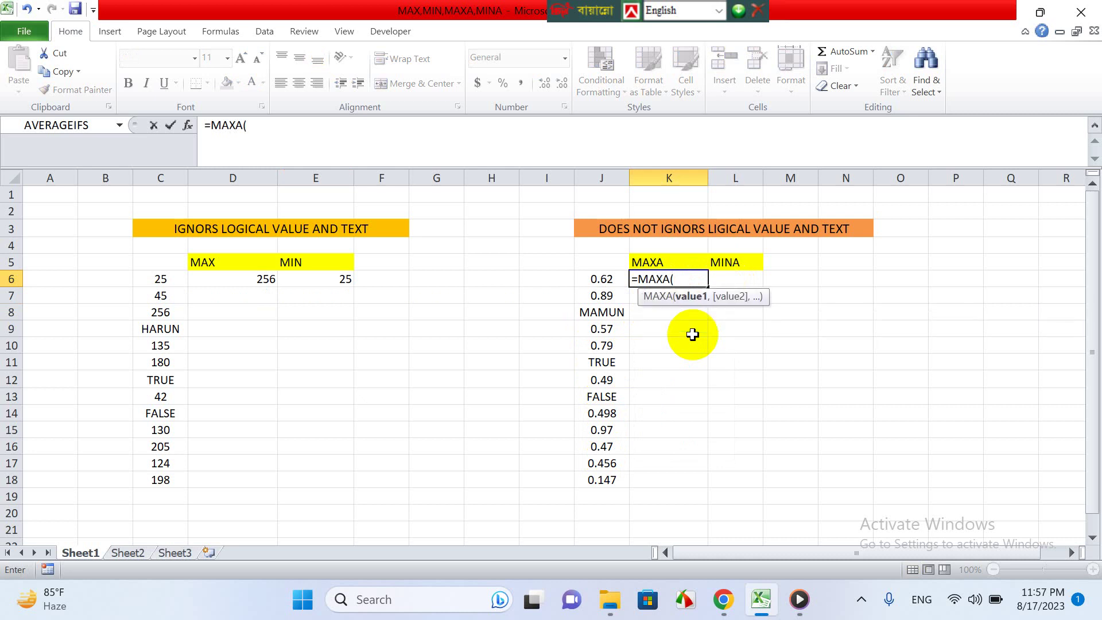
{"action": "left_click_drag", "start_coordinate": [590, 280], "coordinate": [601, 480]}
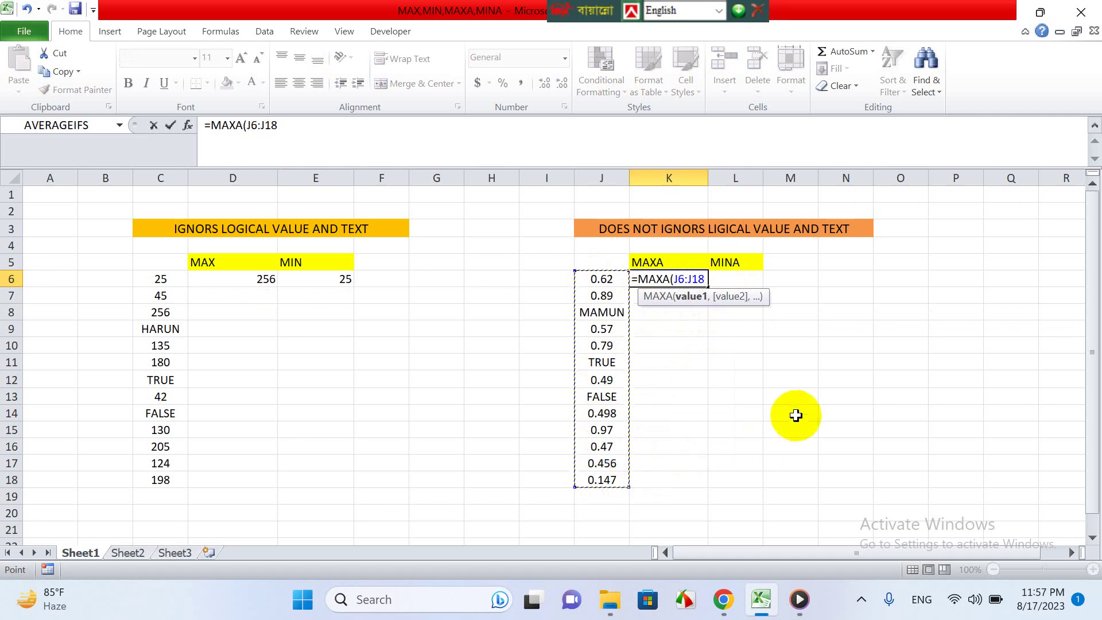
{"action": "key", "text": "Return"}
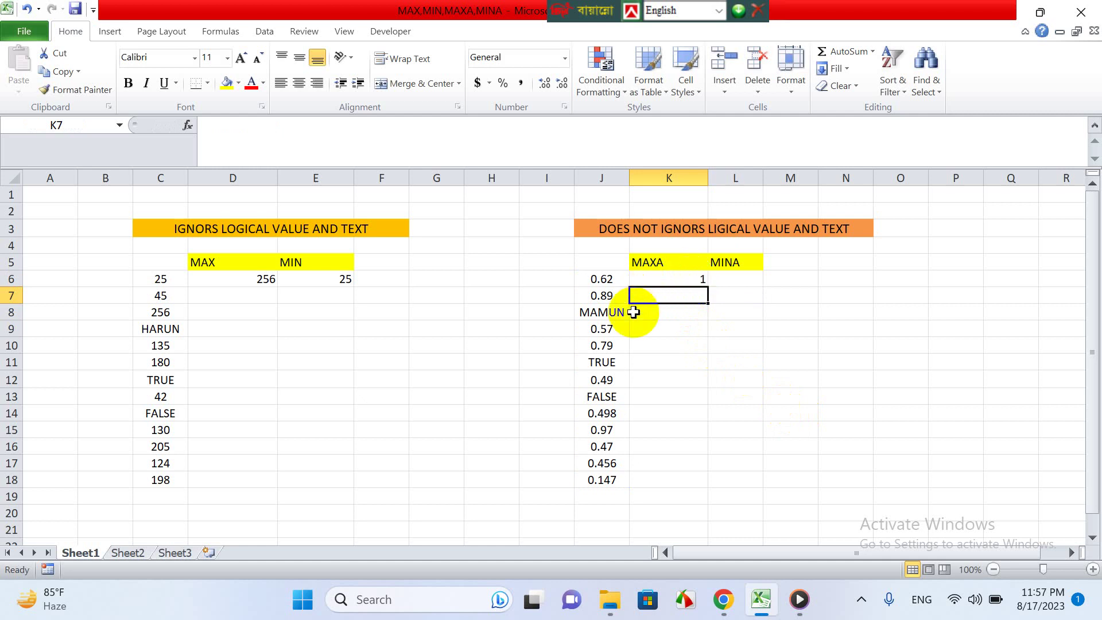
Step: Note the logical values' numeric equivalents beside them: 1 in K11 for TRUE and 0 in K13 for FALSE
{"action": "left_click", "coordinate": [652, 365]}
{"action": "type", "text": "1"}
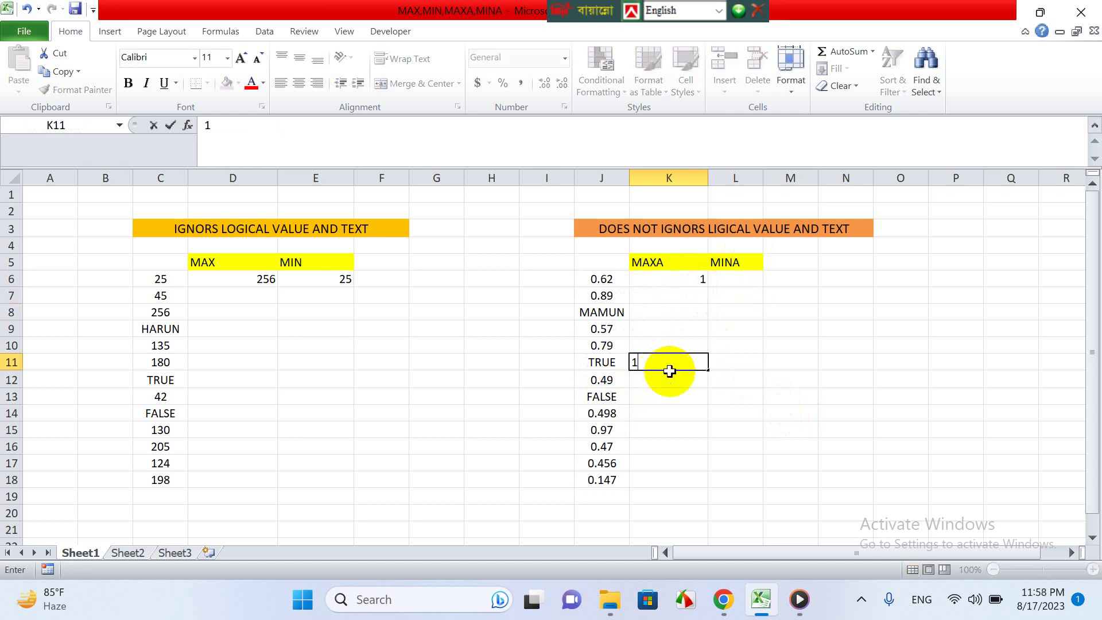
{"action": "left_click", "coordinate": [683, 399]}
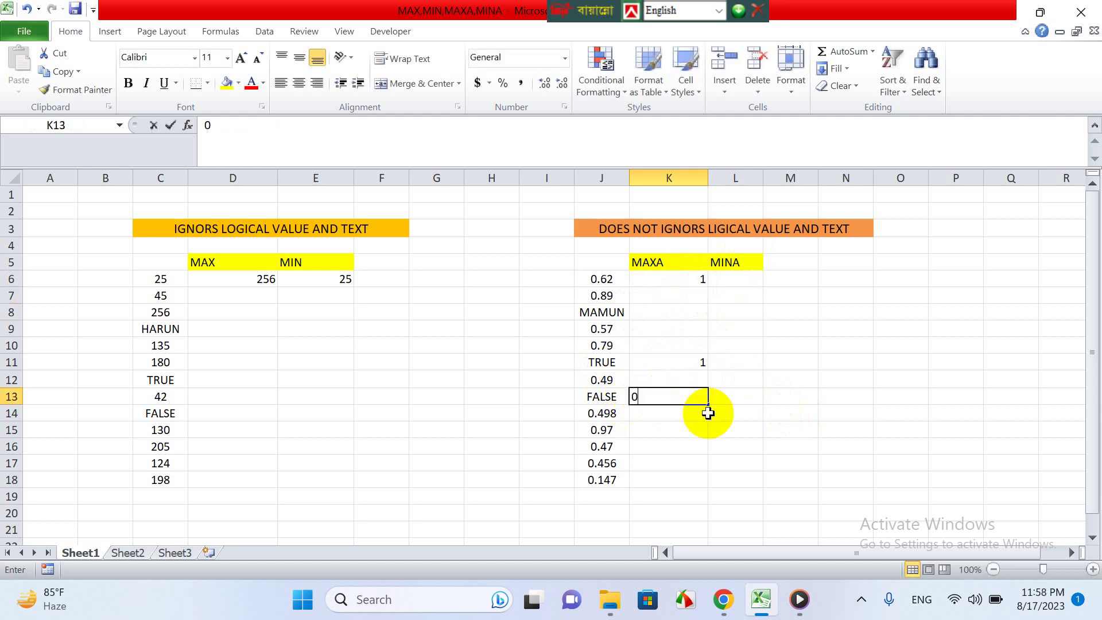
{"action": "type", "text": "0"}
{"action": "left_click", "coordinate": [767, 378]}
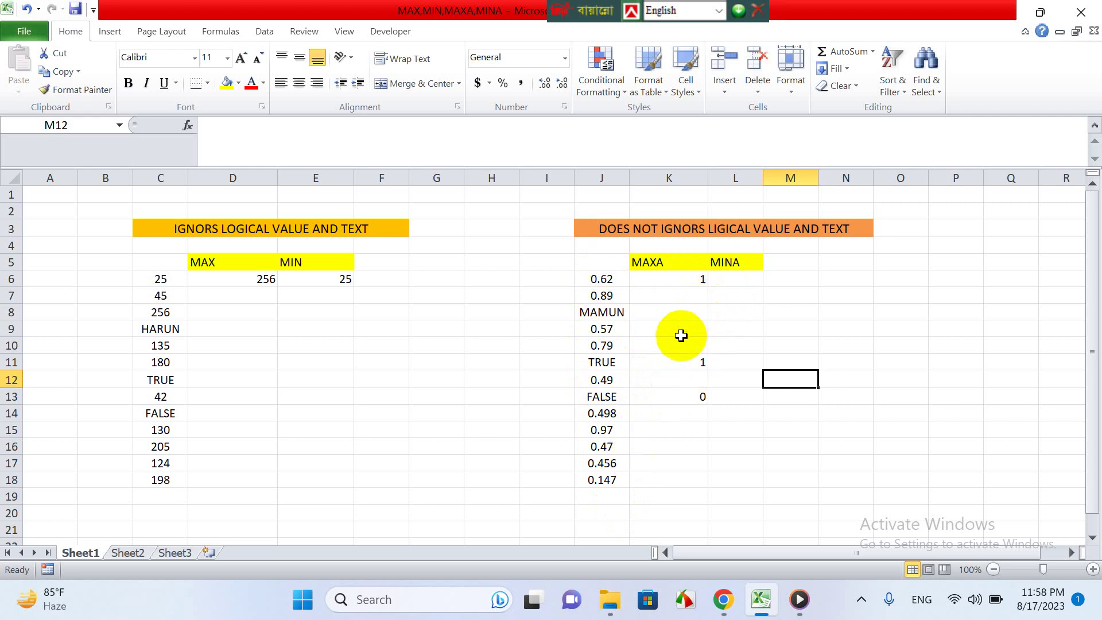
Step: Clear TRUE from cell J11 to test its effect on the MAXA formula, and re-enter TRUE in that cell
{"action": "left_click", "coordinate": [627, 363]}
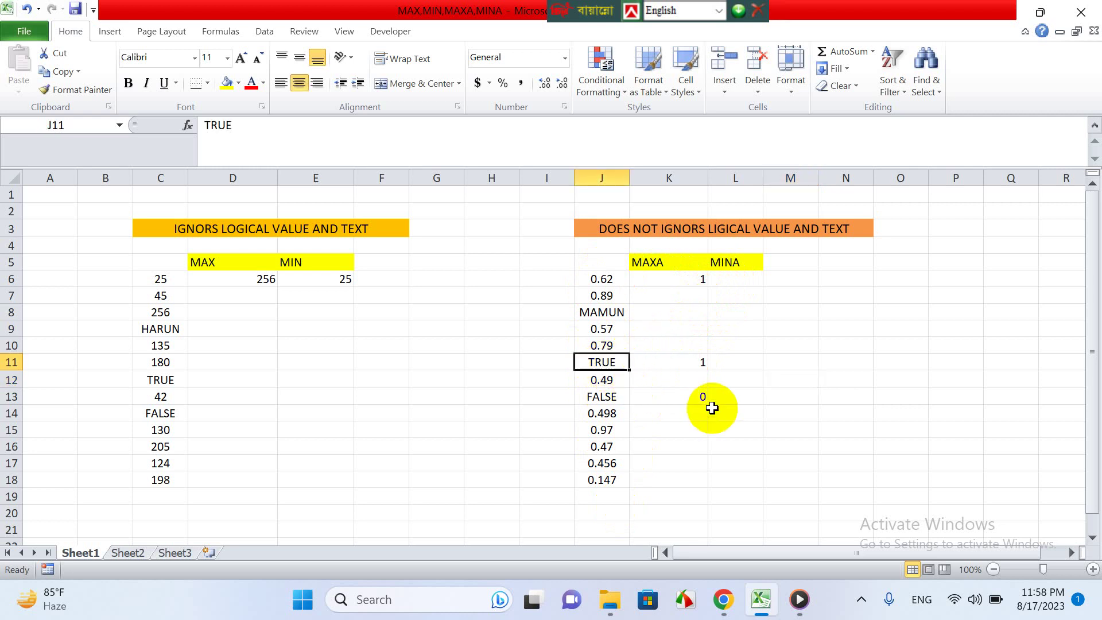
{"action": "key", "text": "Delete"}
{"action": "key", "text": "Down"}
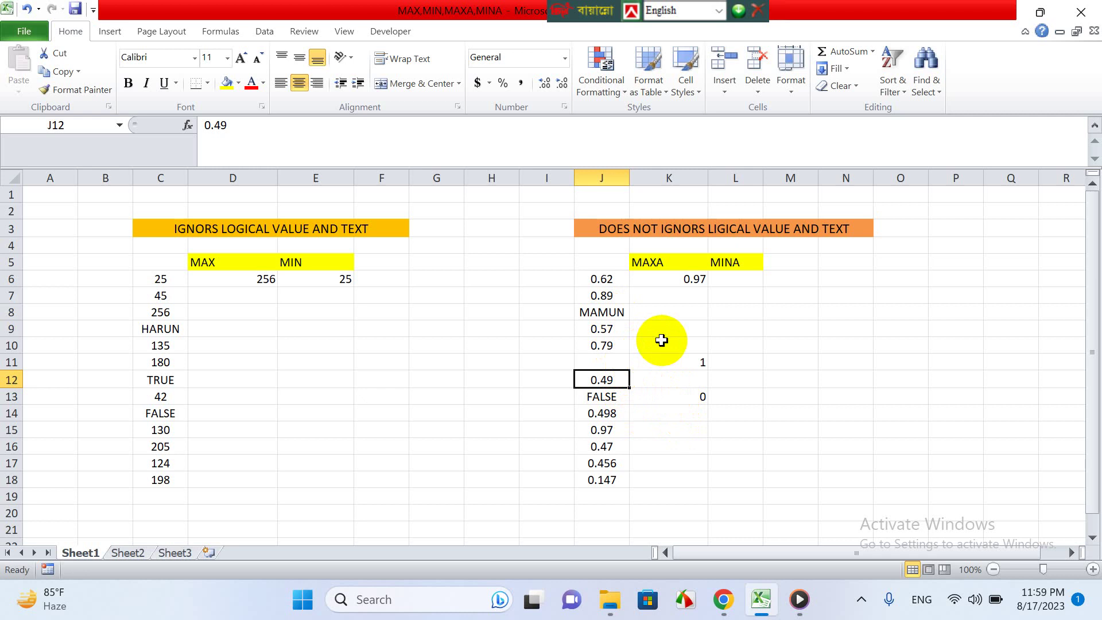
{"action": "left_click", "coordinate": [610, 363]}
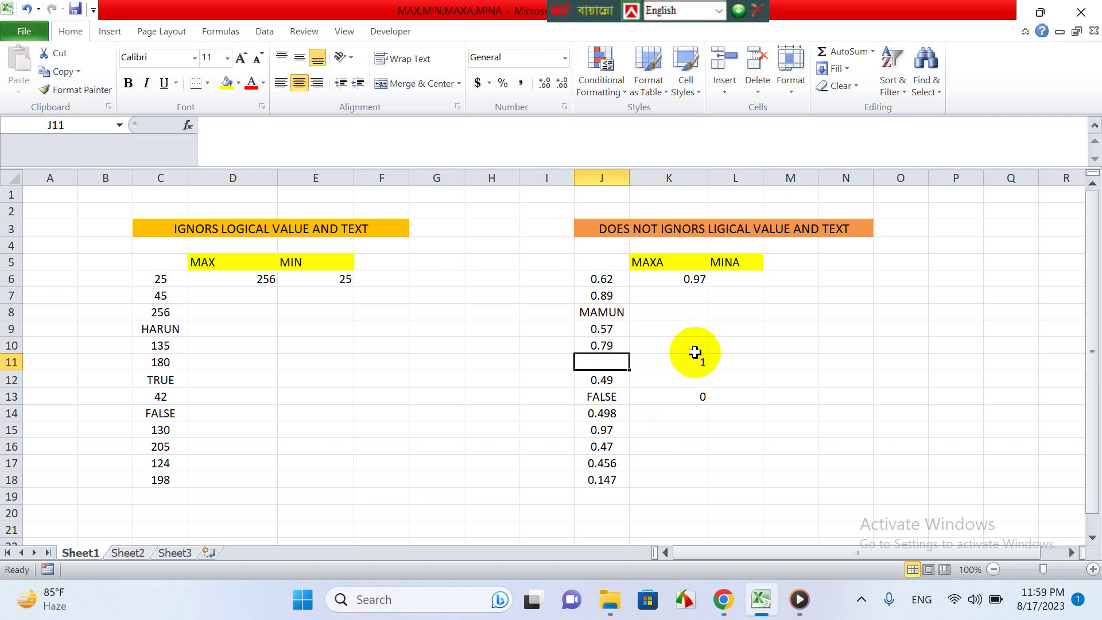
{"action": "type", "text": "TRUE"}
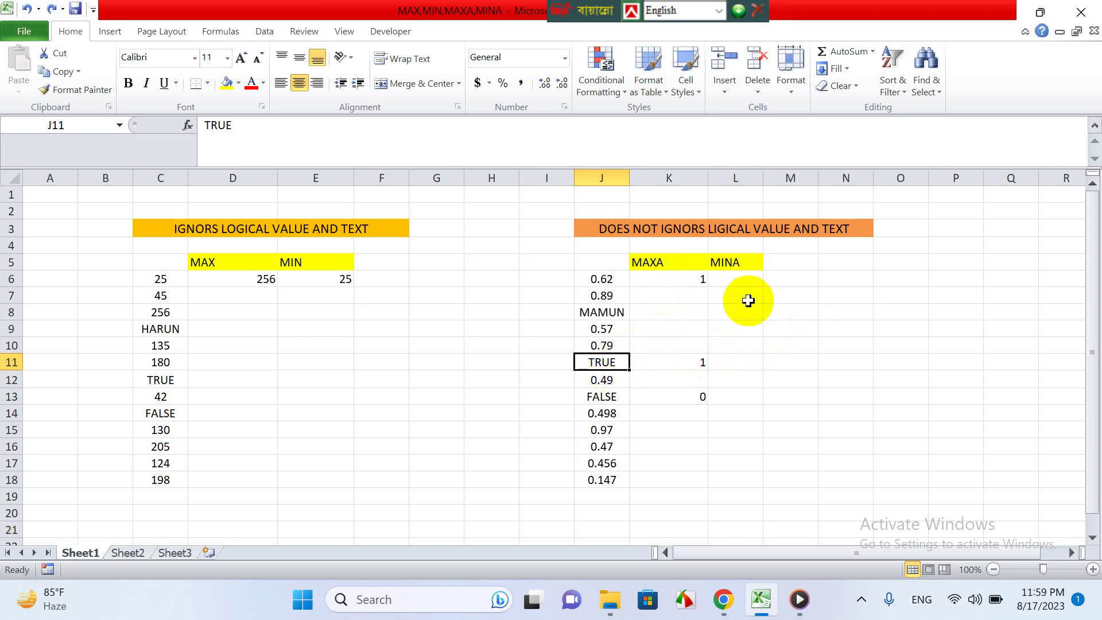
Step: Enter a MINA formula in cell L6 that covers the range J6:J18
{"action": "left_click", "coordinate": [738, 281]}
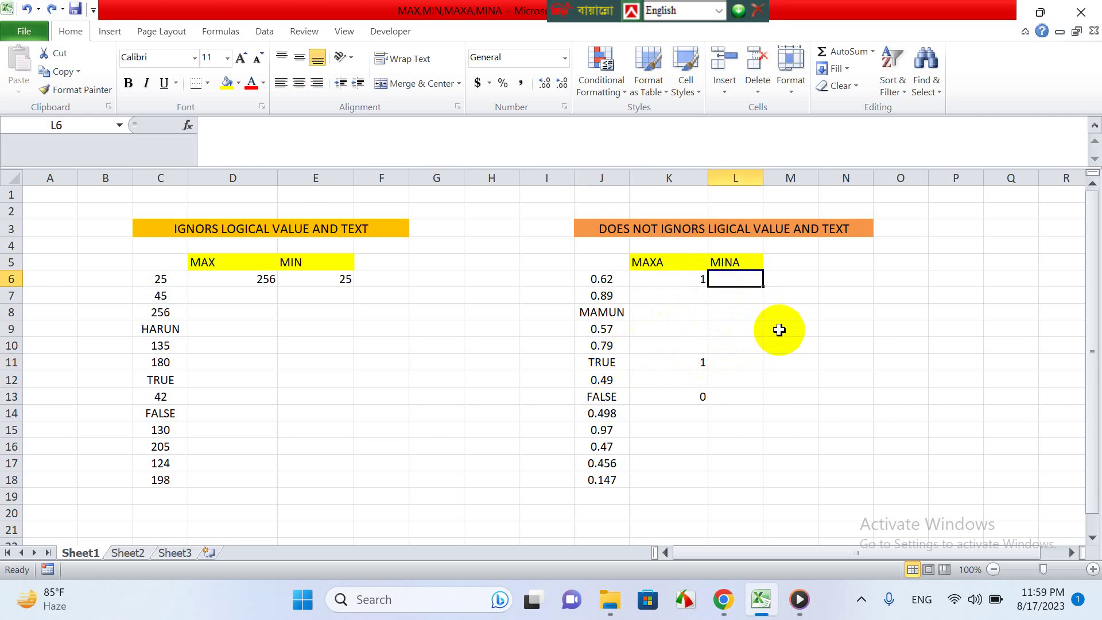
{"action": "type", "text": "="}
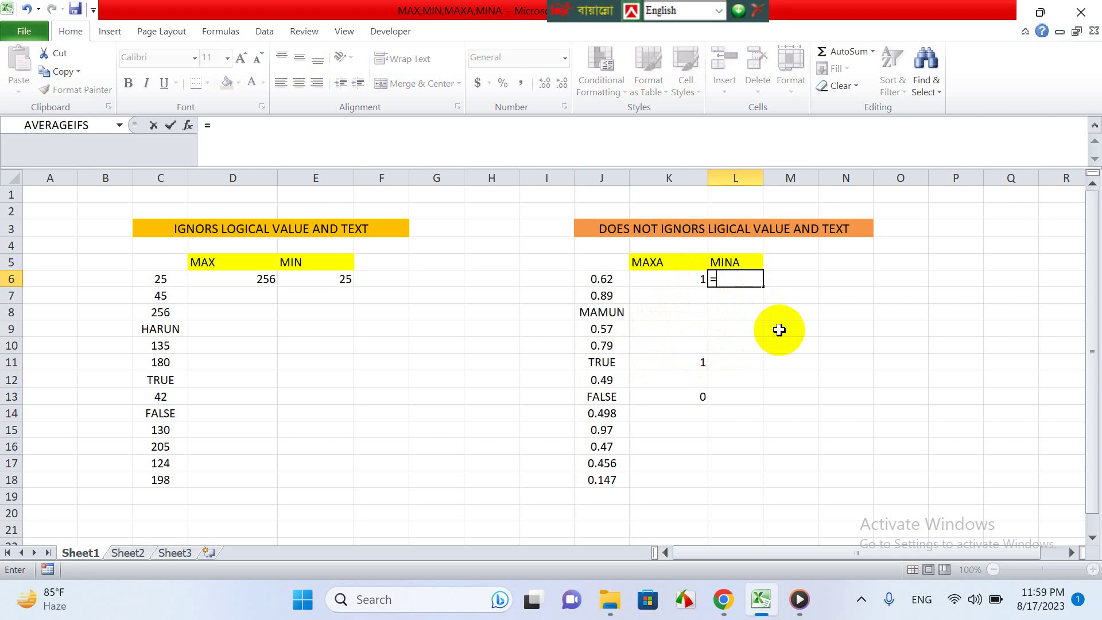
{"action": "type", "text": "MIN"}
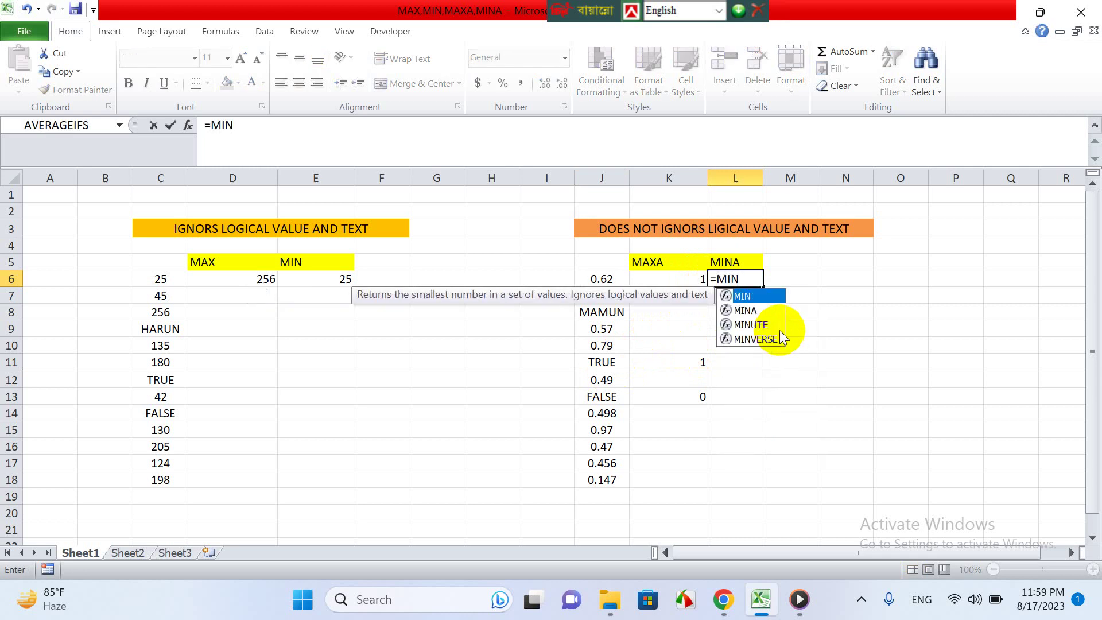
{"action": "key", "text": "Down"}
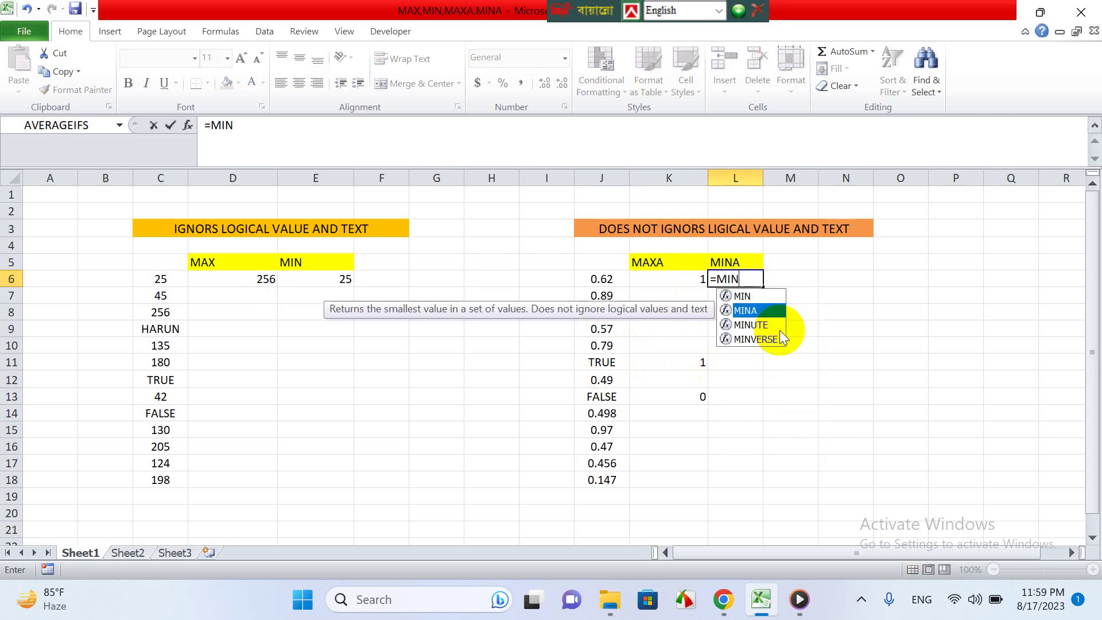
{"action": "key", "text": "Tab"}
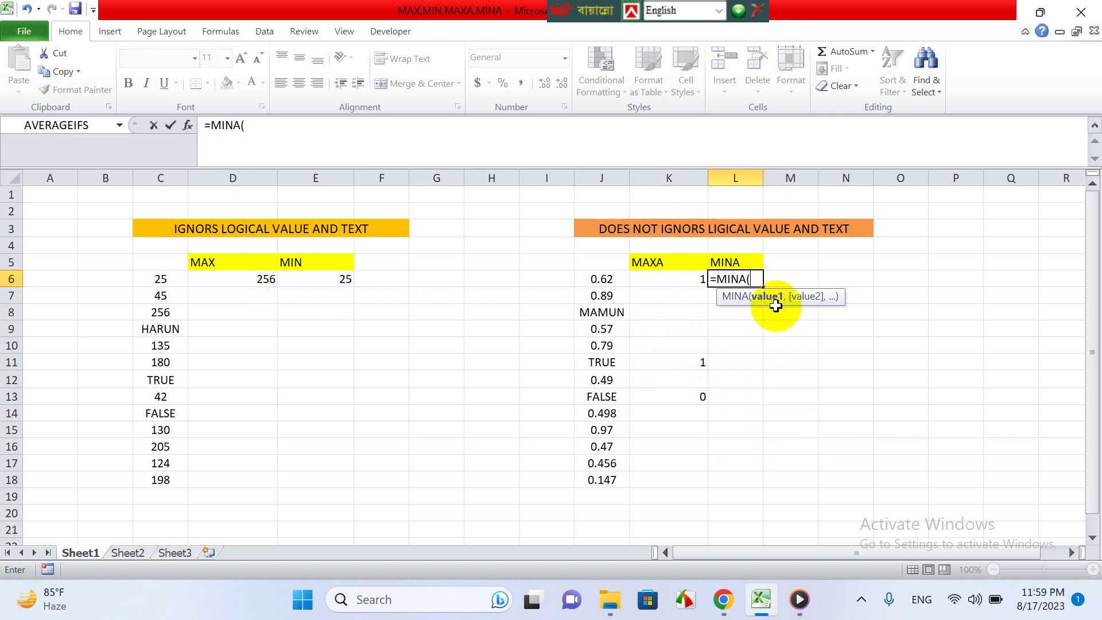
{"action": "left_click_drag", "start_coordinate": [605, 280], "coordinate": [593, 471]}
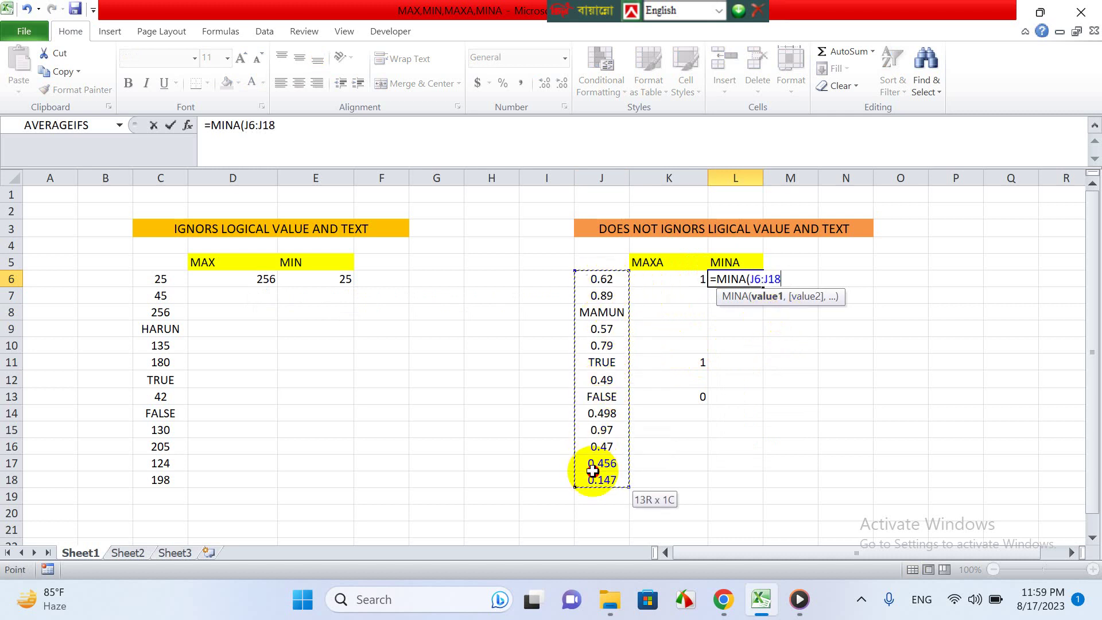
{"action": "key", "text": "Return"}
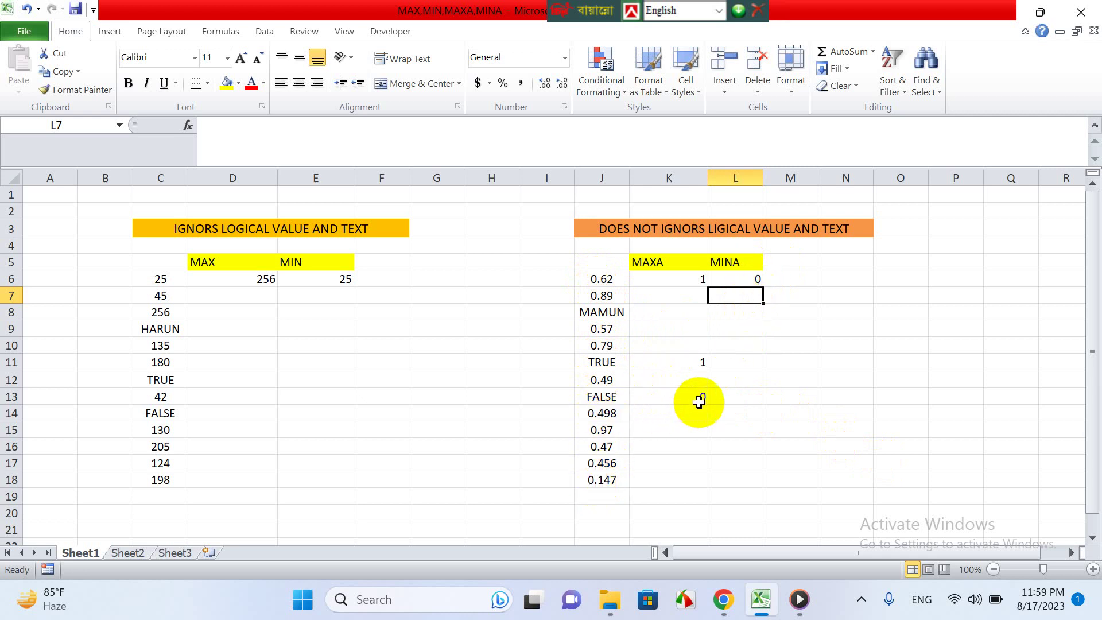
Step: Clear FALSE from cell J13 and the text entry from cell J8 to test their effect on the MINA formula
{"action": "left_click", "coordinate": [602, 396]}
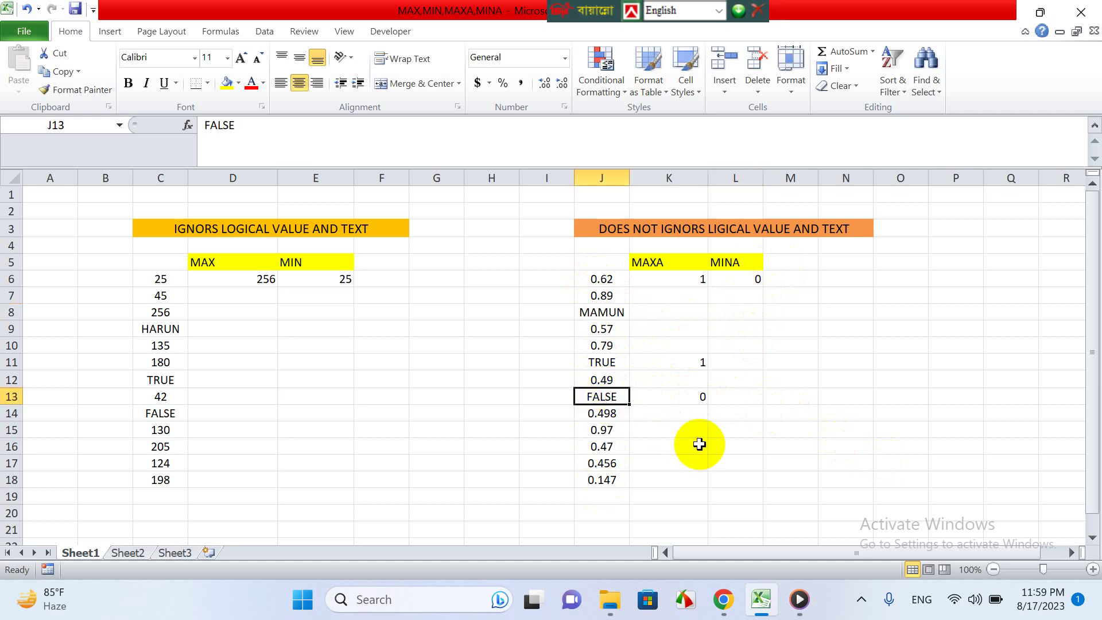
{"action": "key", "text": "Delete"}
{"action": "key", "text": "Down"}
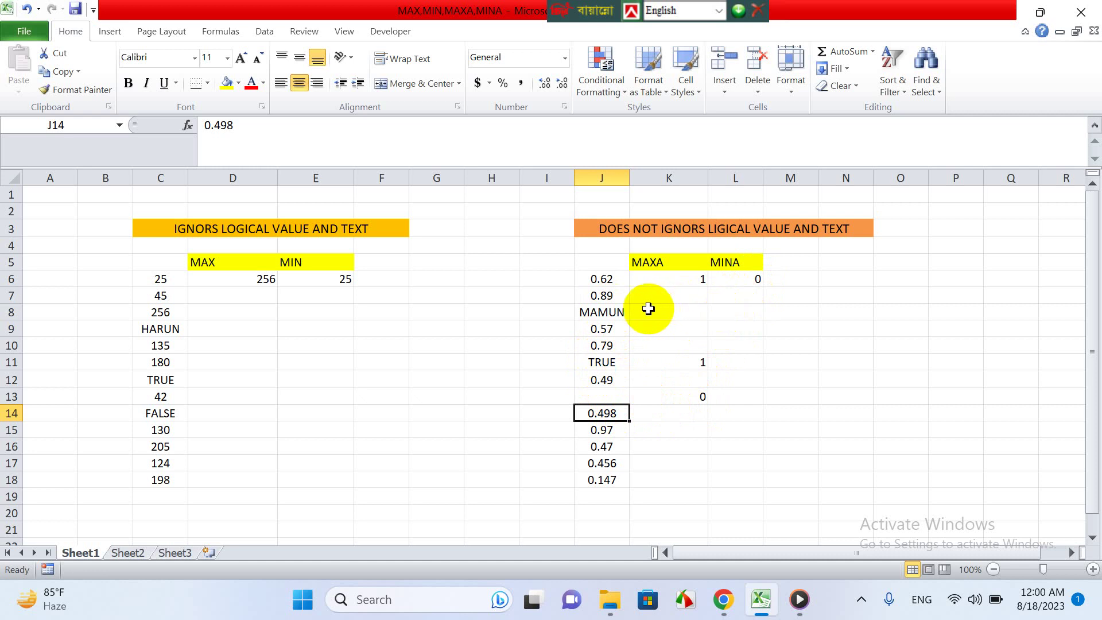
{"action": "left_click", "coordinate": [611, 312]}
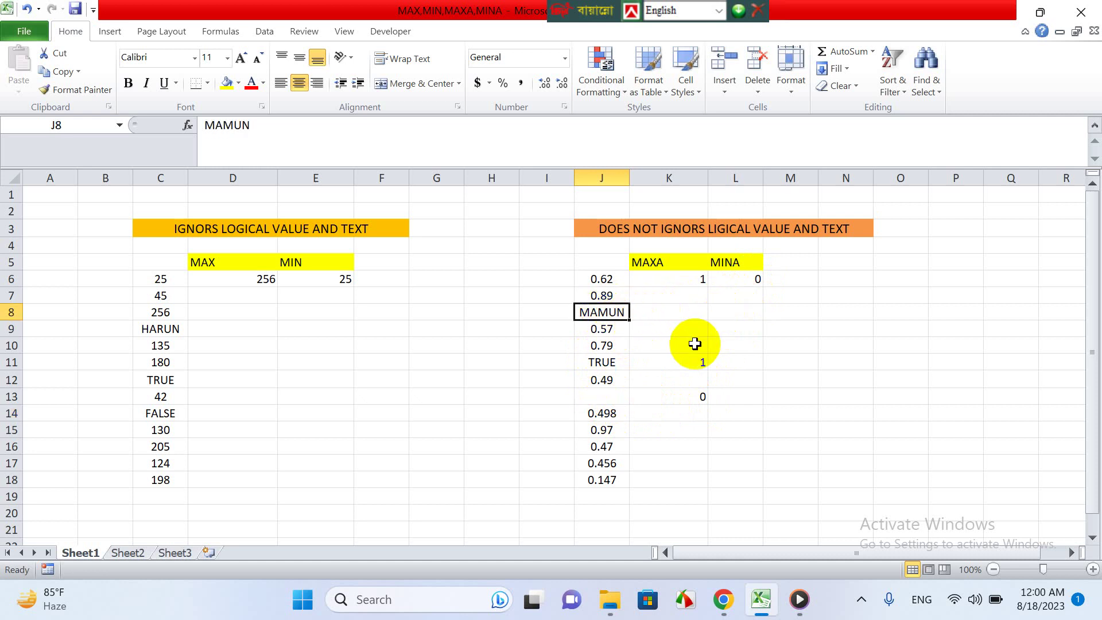
{"action": "key", "text": "Delete"}
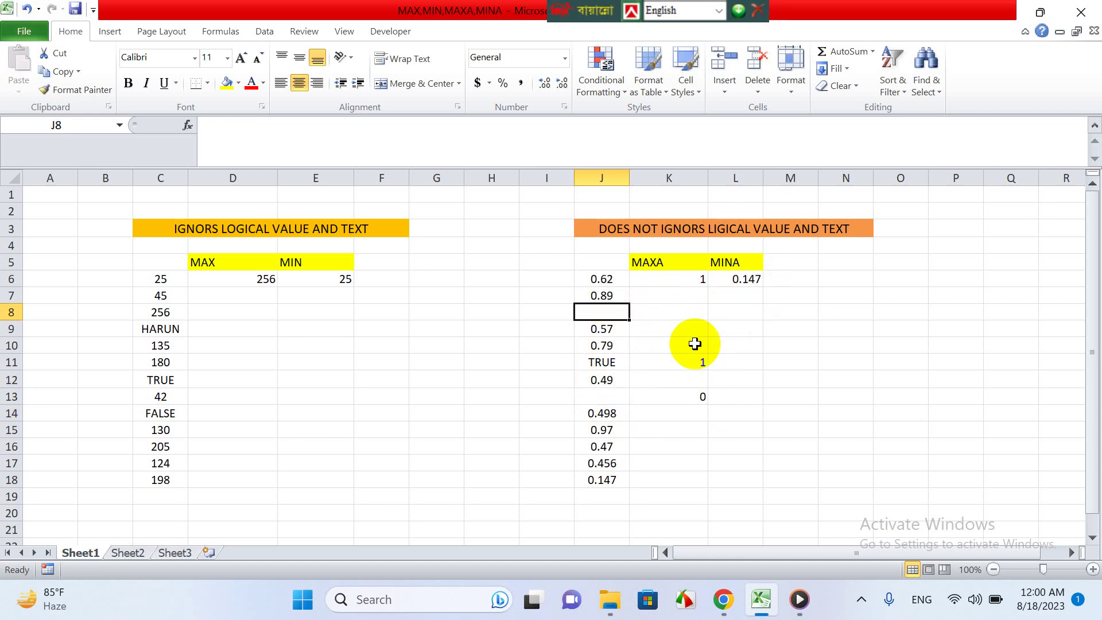